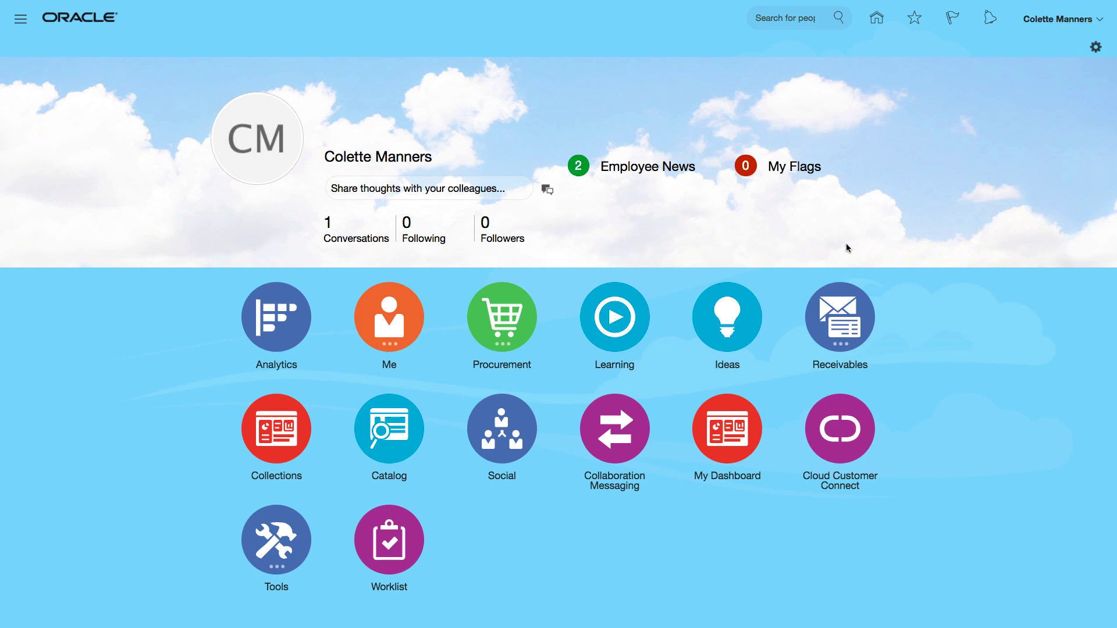
From the home page, go to Receivables and open the Billing work area
{"action": "left_click", "coordinate": [826, 343]}
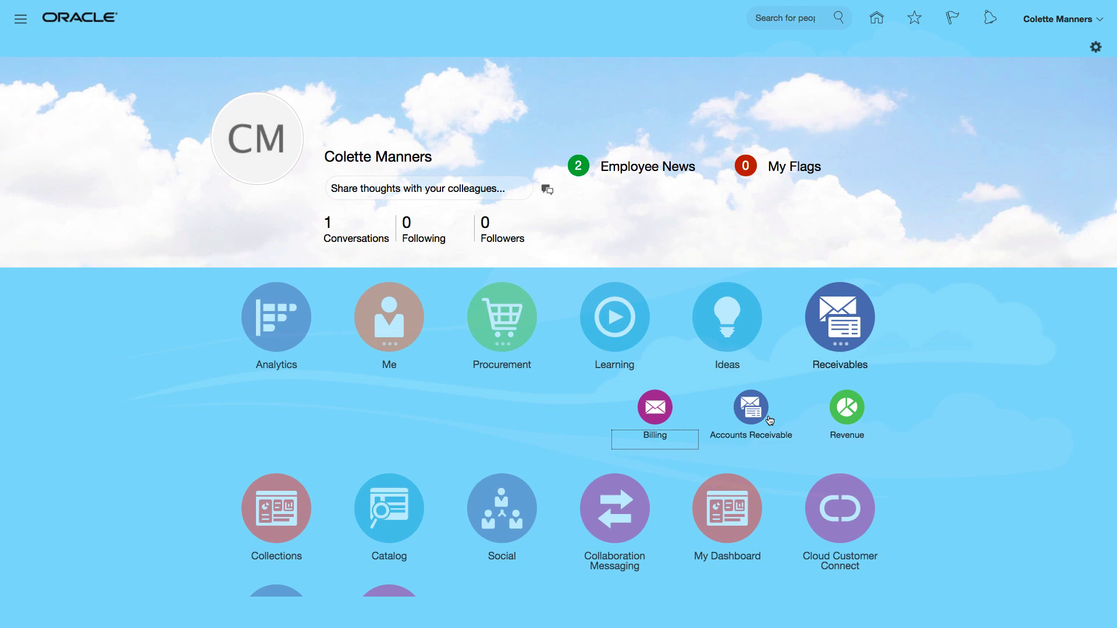
{"action": "left_click", "coordinate": [656, 410]}
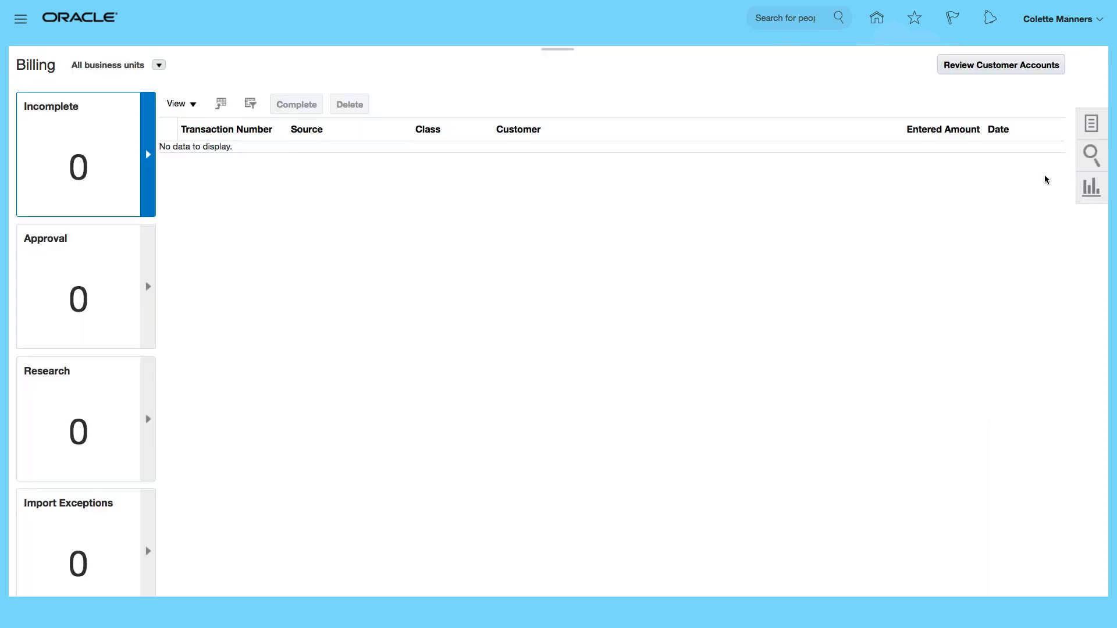
Set business unit to ACME USA Business Unit1 and open Manage Customers from the Tasks panel
{"action": "left_click", "coordinate": [158, 64]}
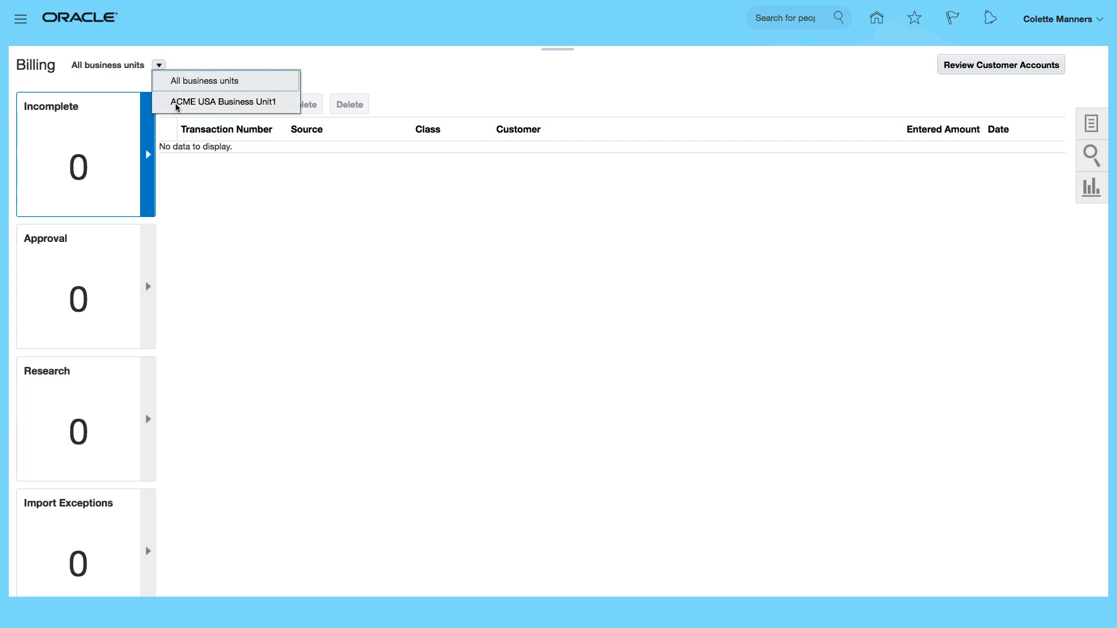
{"action": "key", "text": "Escape"}
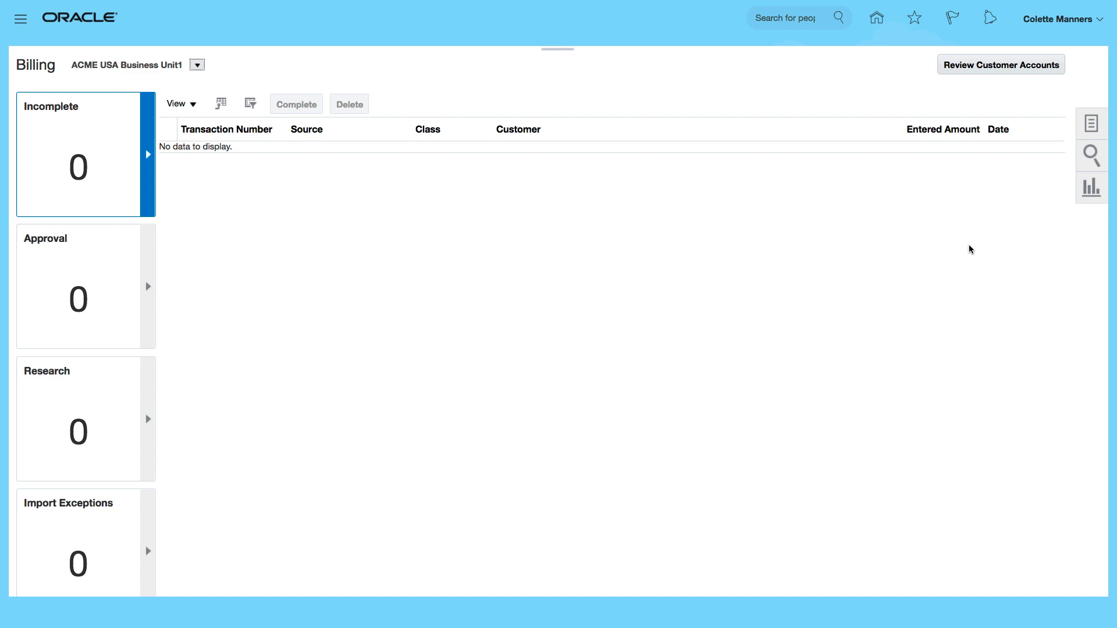
{"action": "left_click", "coordinate": [1091, 128]}
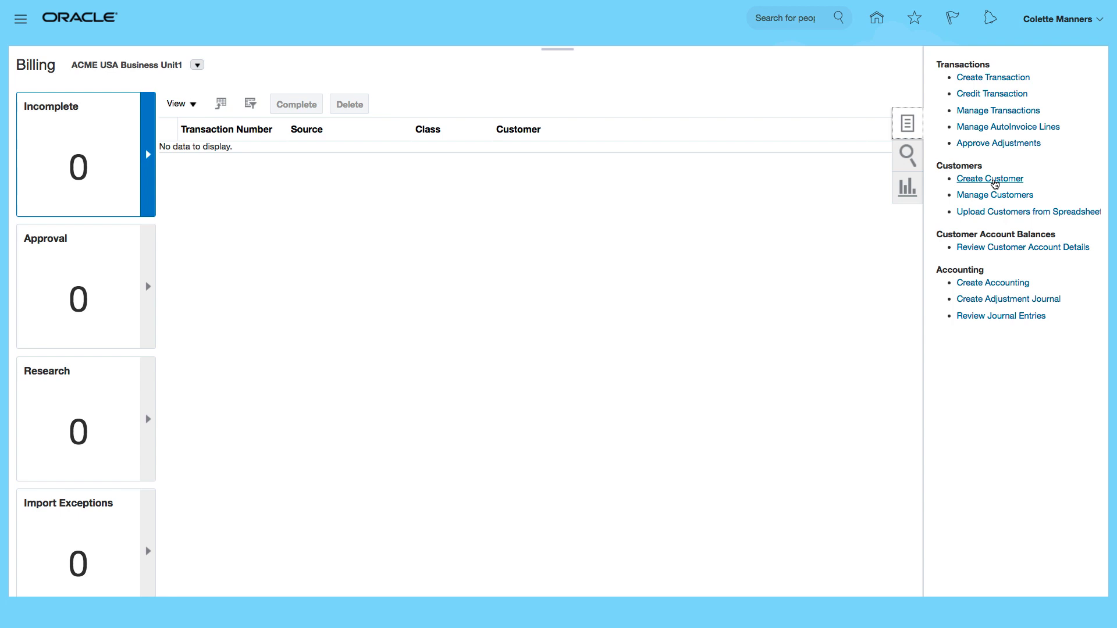
{"action": "left_click", "coordinate": [993, 195]}
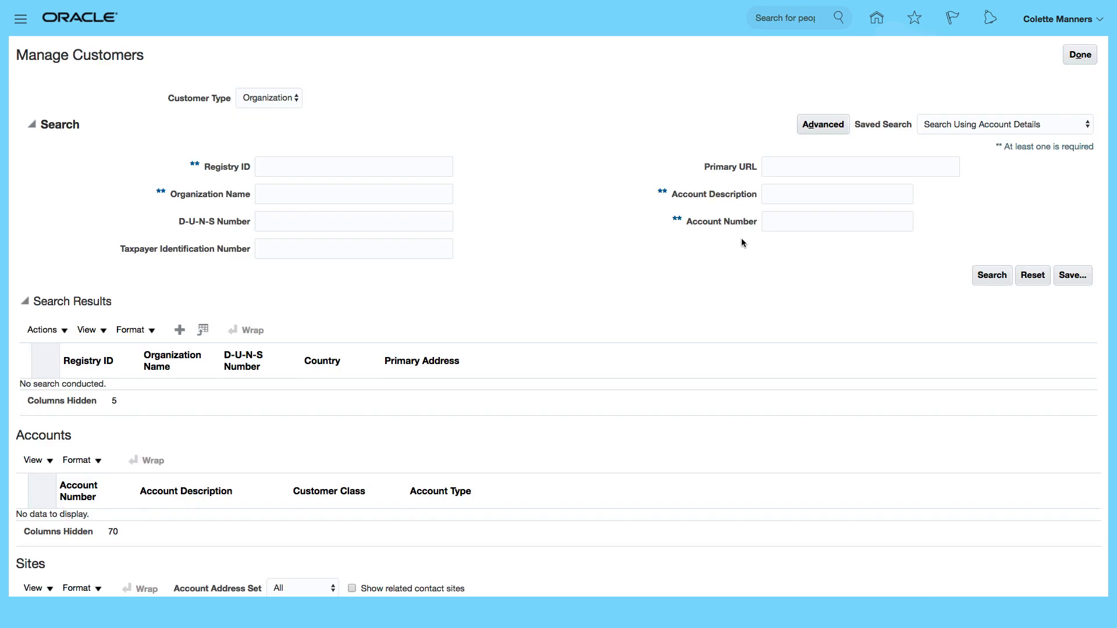
Search organizations named 'Computer' and widen Organization Name to find Computer Service and Rentals (10060)
{"action": "left_click", "coordinate": [272, 193]}
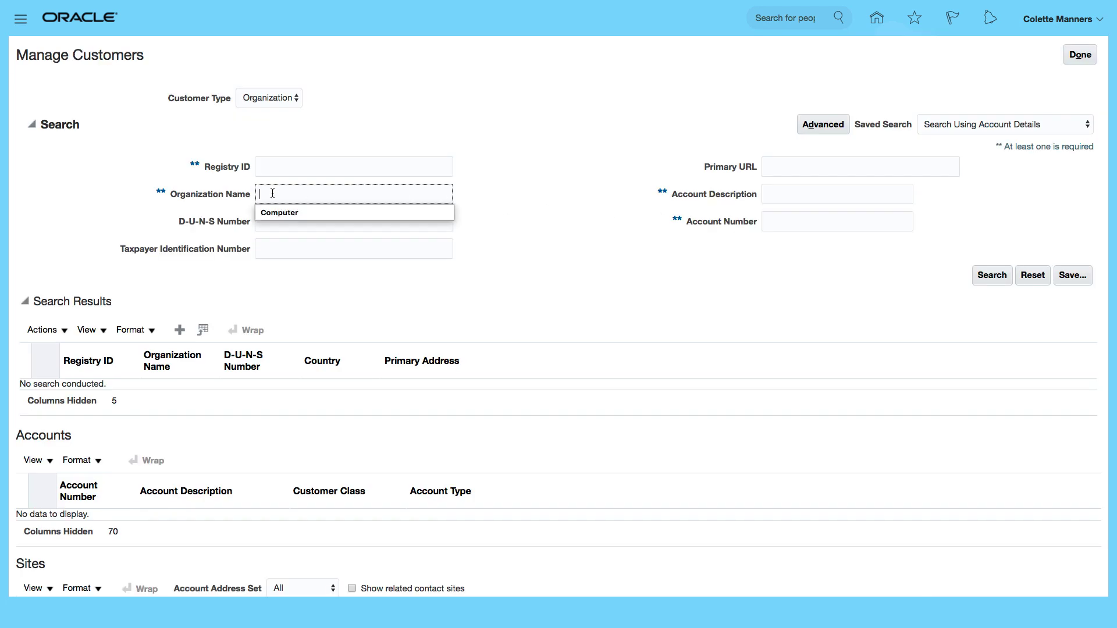
{"action": "left_click", "coordinate": [273, 213]}
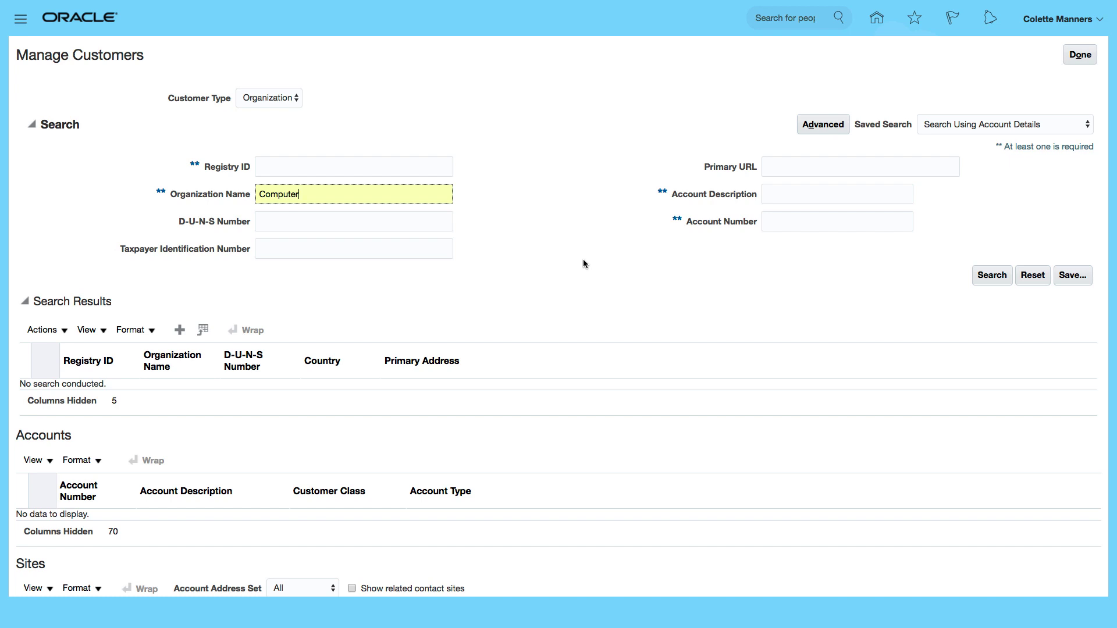
{"action": "left_click", "coordinate": [995, 277]}
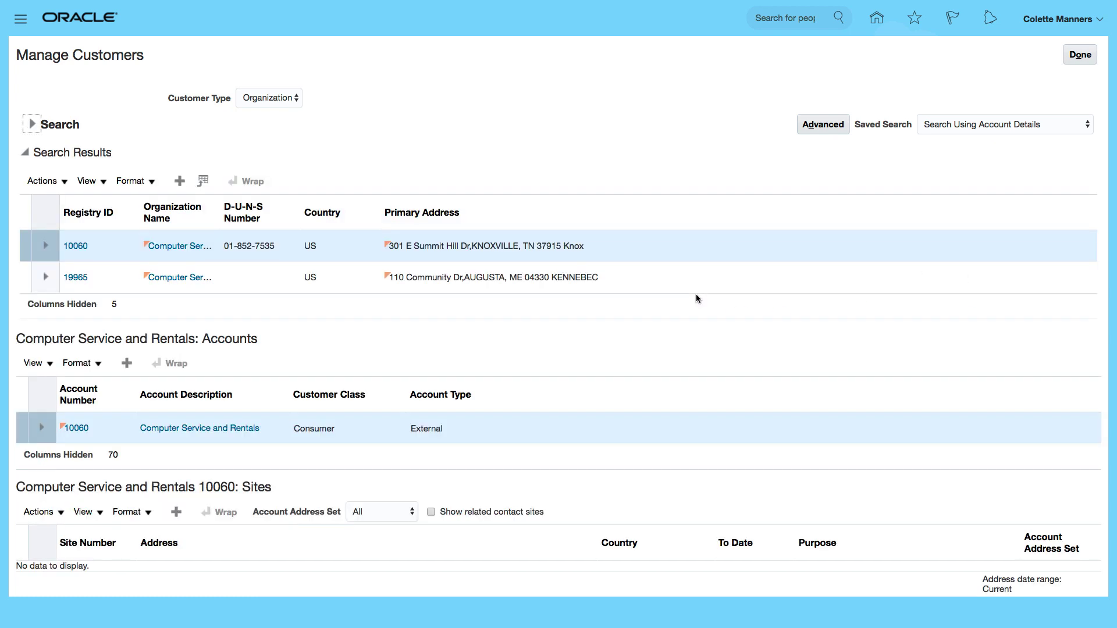
{"action": "mouse_move", "coordinate": [179, 212]}
{"action": "left_click_drag", "start_coordinate": [218, 219], "coordinate": [270, 225]}
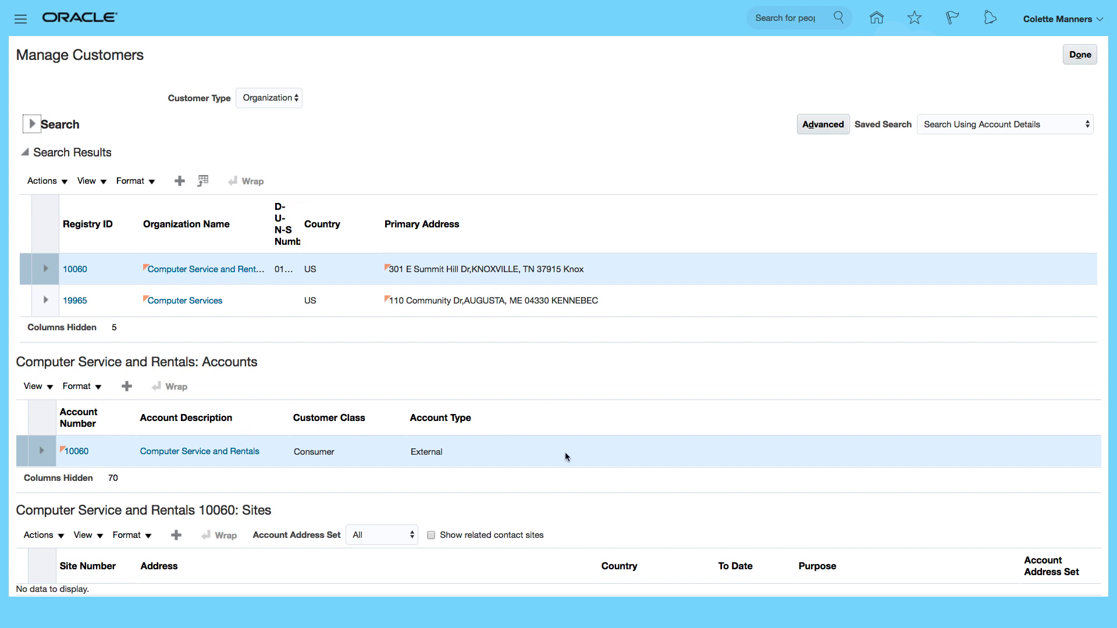
{"action": "scroll", "coordinate": [565, 451], "scroll_direction": "down", "scroll_amount": 1}
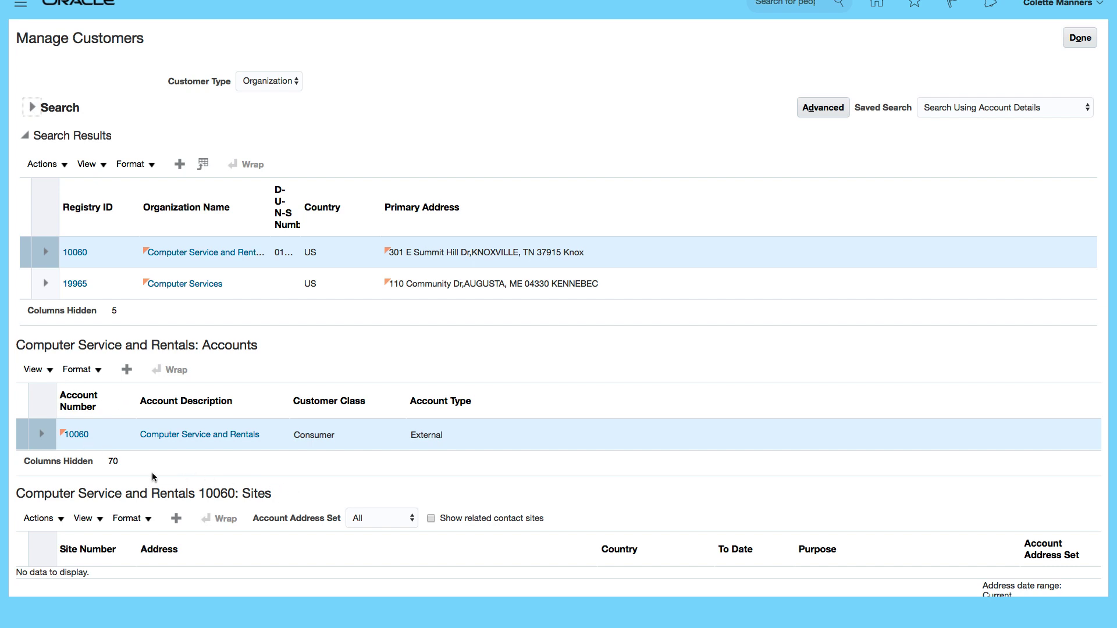
Add a site row to account 10060 with address set ACME and From Date 1/1/18
{"action": "left_click", "coordinate": [178, 520]}
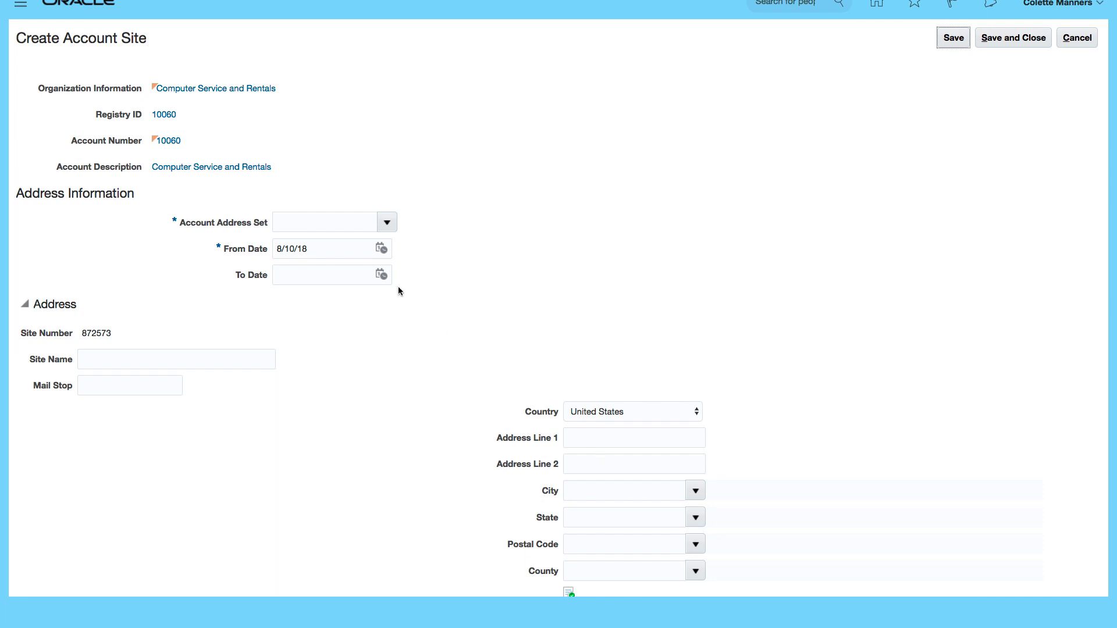
{"action": "left_click", "coordinate": [388, 226]}
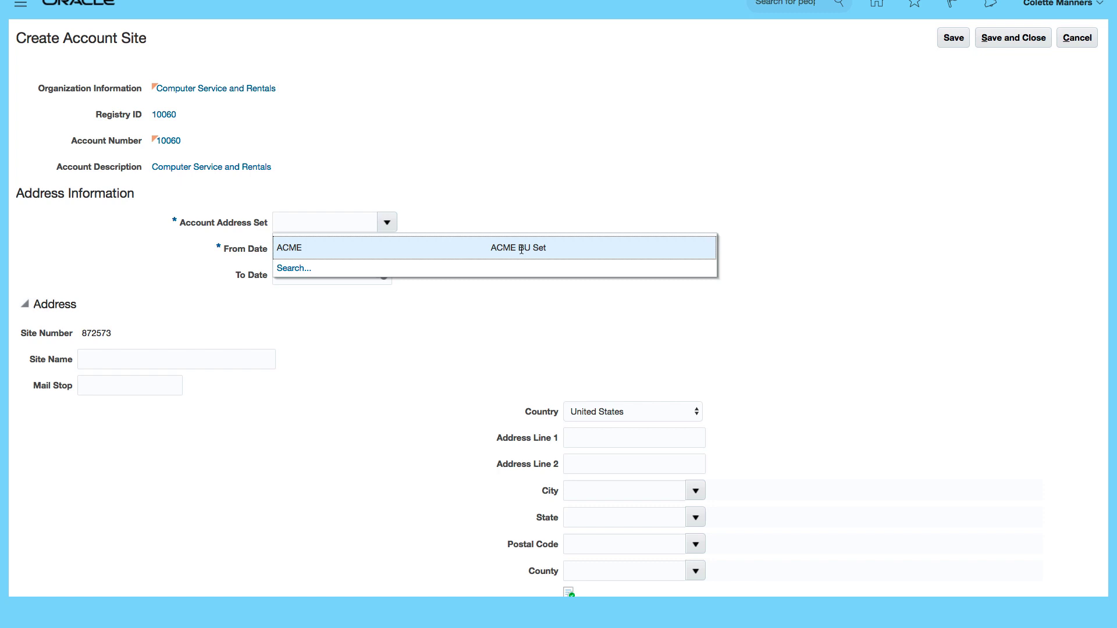
{"action": "left_click", "coordinate": [521, 249]}
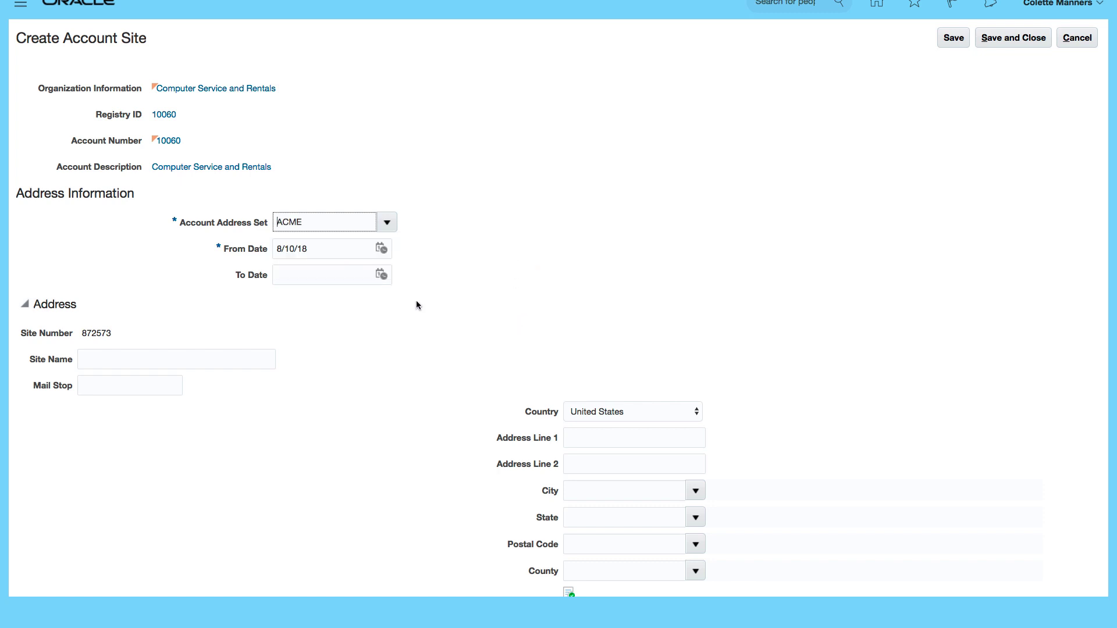
{"action": "left_click", "coordinate": [381, 249]}
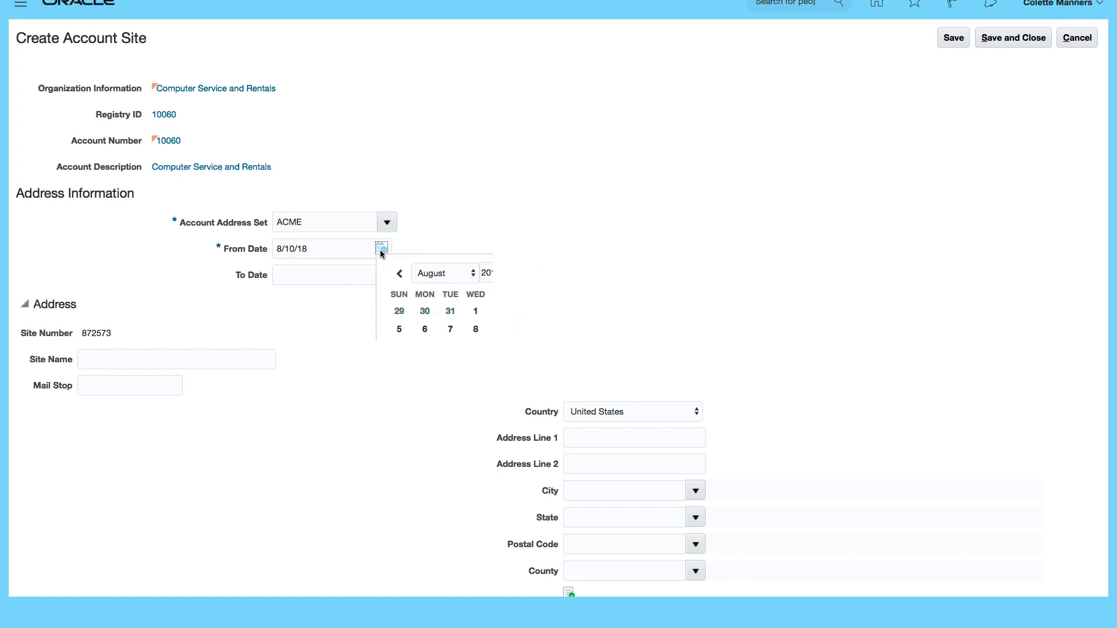
{"action": "left_click", "coordinate": [400, 274]}
{"action": "left_click", "coordinate": [400, 274]}
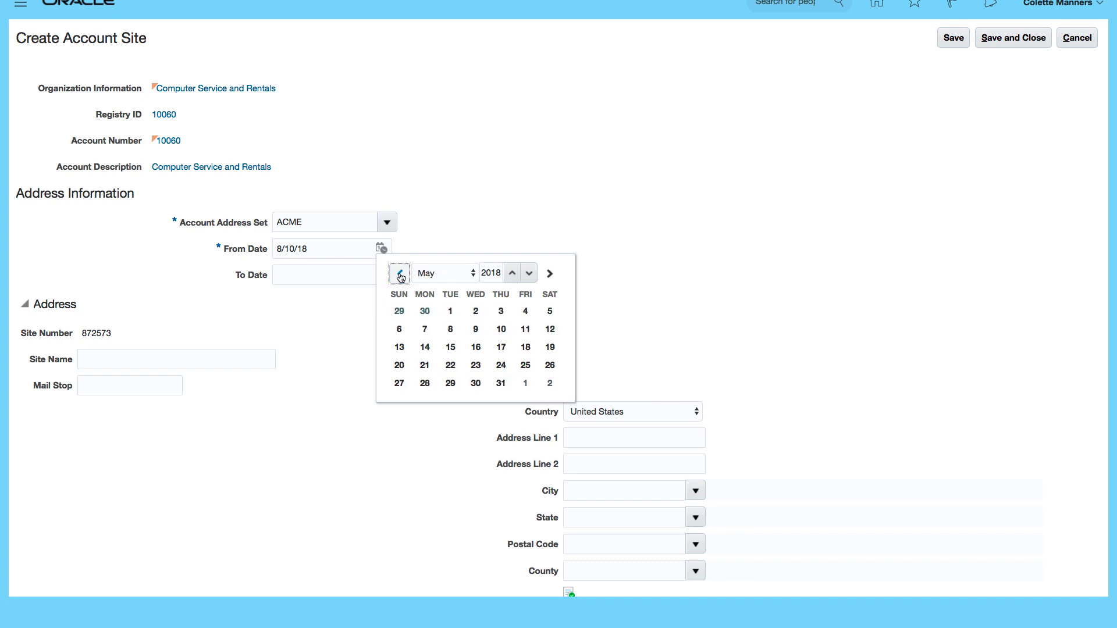
{"action": "left_click", "coordinate": [399, 274]}
{"action": "left_click", "coordinate": [400, 274]}
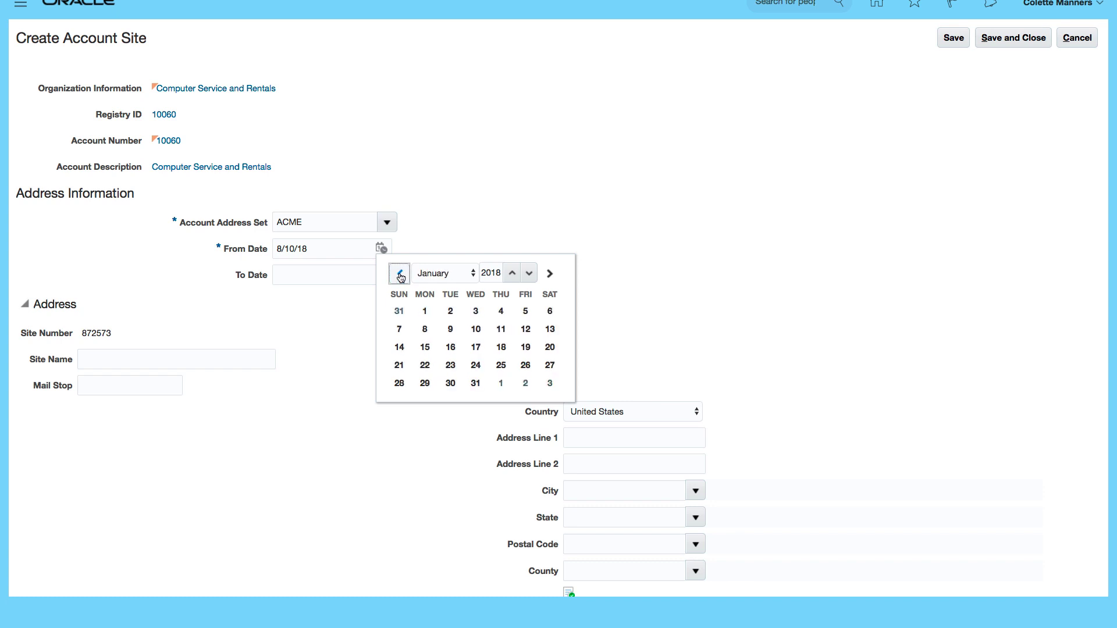
{"action": "left_click", "coordinate": [425, 311]}
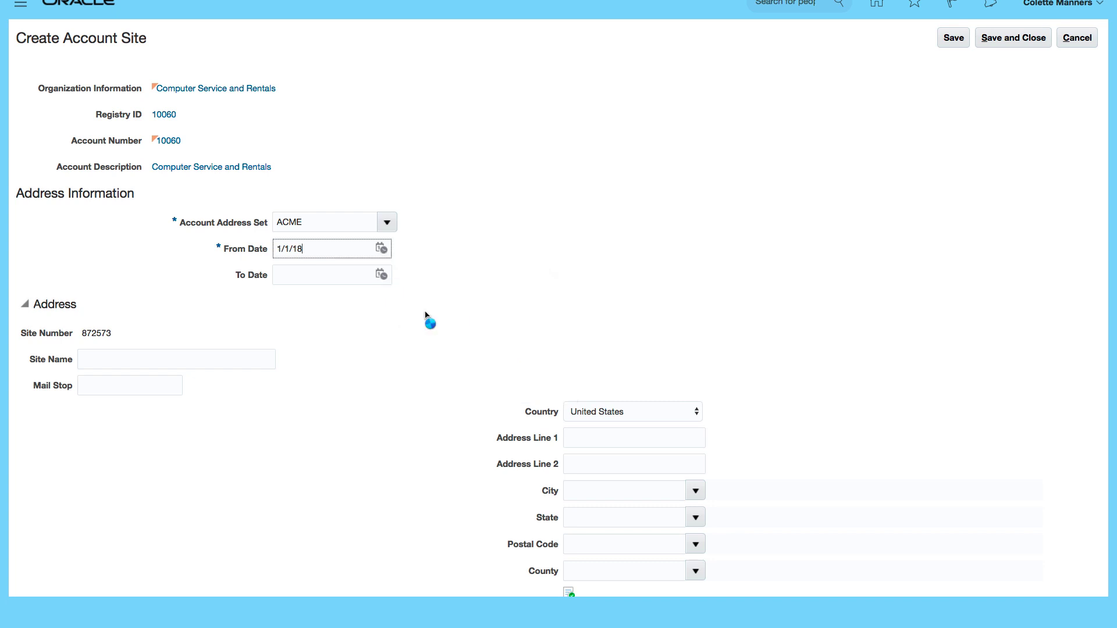
{"action": "left_click", "coordinate": [456, 276]}
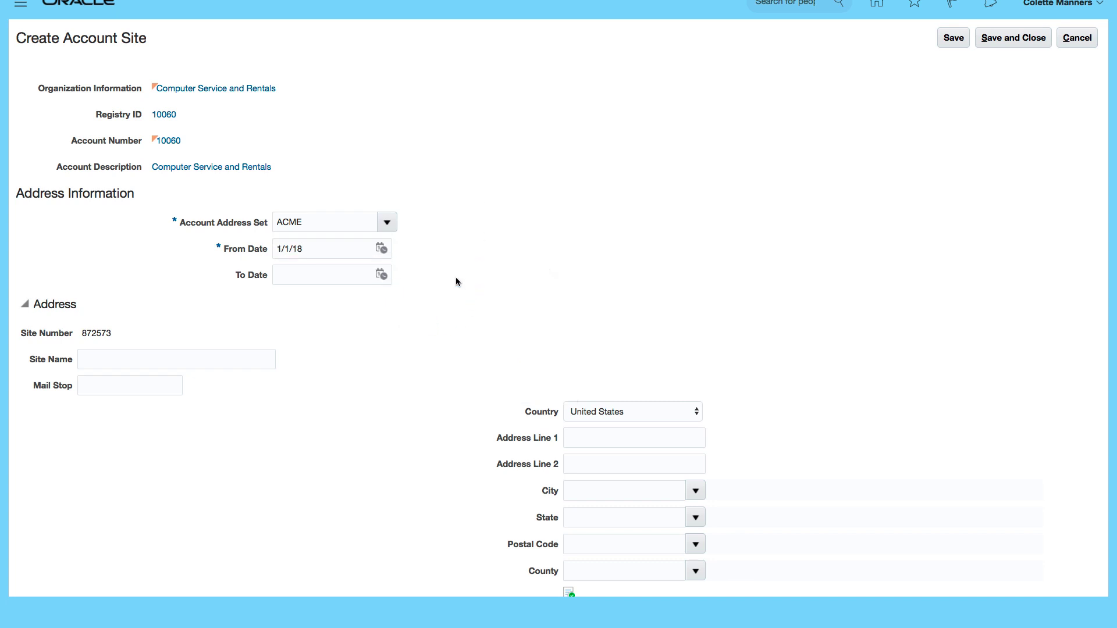
{"action": "left_click", "coordinate": [105, 355]}
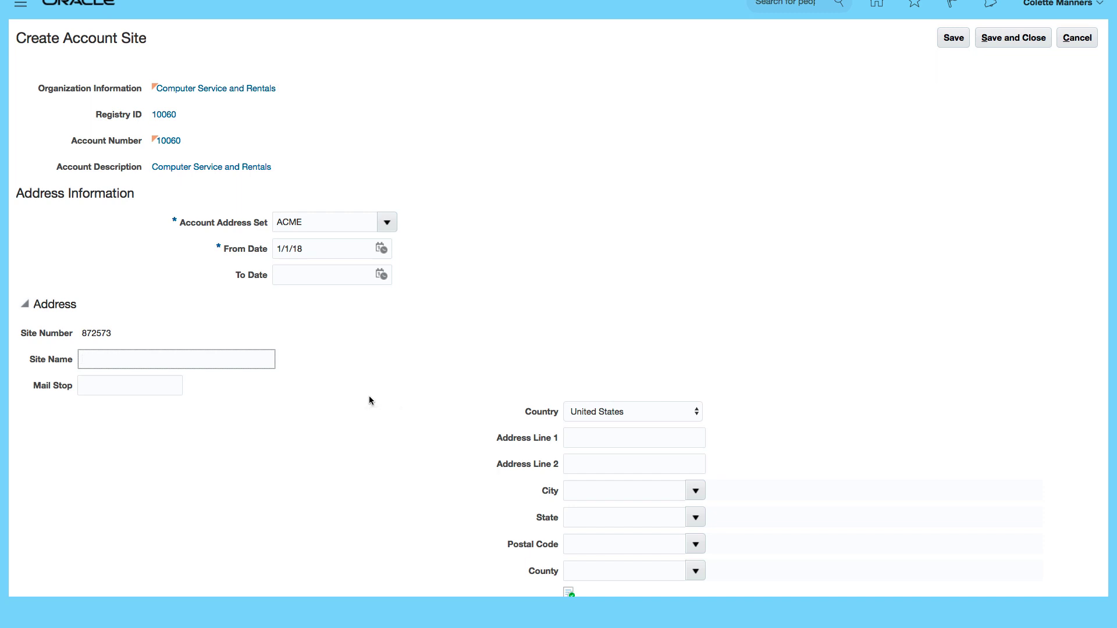
Name the site COMPUTER A1 and enter street address 12 Acacia Woods
{"action": "type", "text": "COMPUTER "}
{"action": "type", "text": "A1"}
{"action": "left_click", "coordinate": [616, 437]}
{"action": "type", "text": "12"}
{"action": "scroll", "coordinate": [768, 456], "scroll_direction": "down", "scroll_amount": 4}
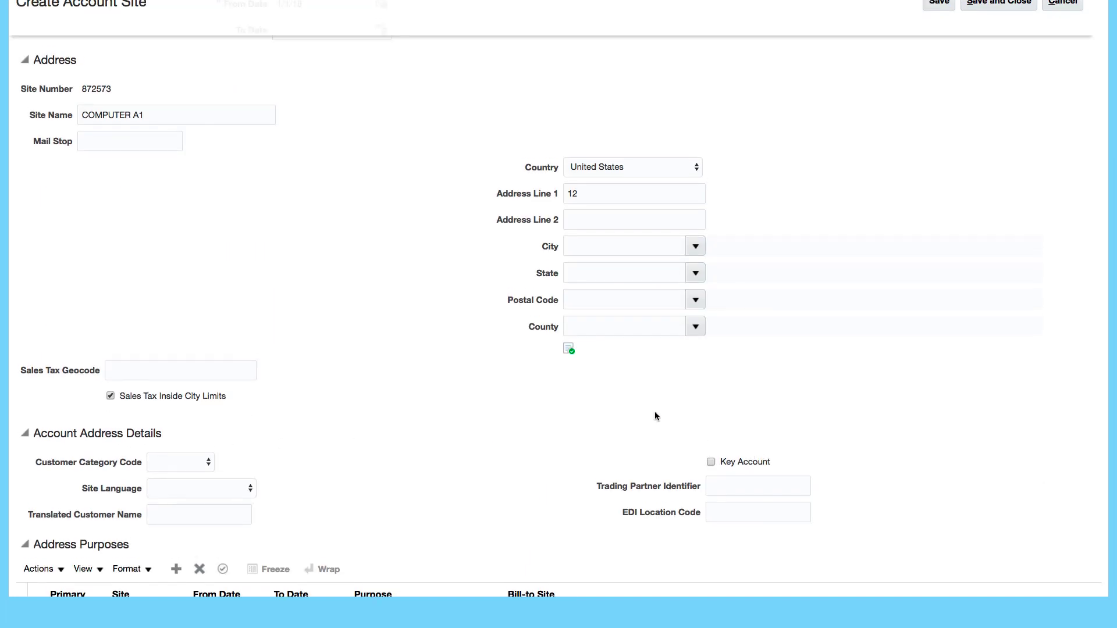
{"action": "left_click", "coordinate": [590, 197]}
{"action": "type", "text": "CA"}
{"action": "type", "text": "CIA "}
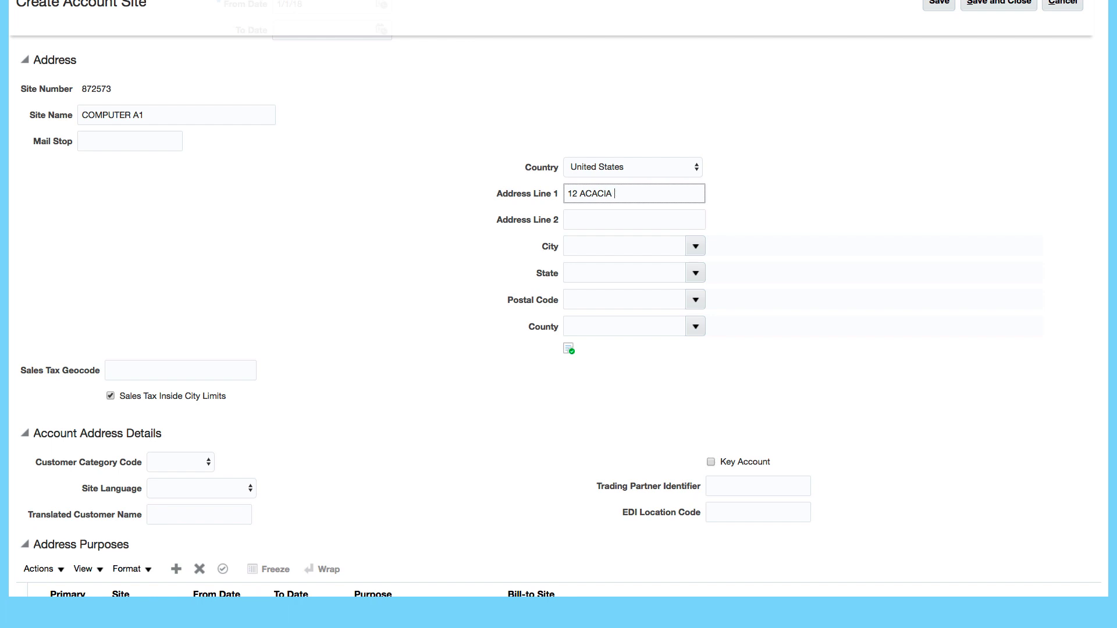
{"action": "type", "text": "WO"}
{"action": "type", "text": "ODS"}
Set the city to New York, NY and the postal code to 10002
{"action": "left_click", "coordinate": [677, 253]}
{"action": "type", "text": "N"}
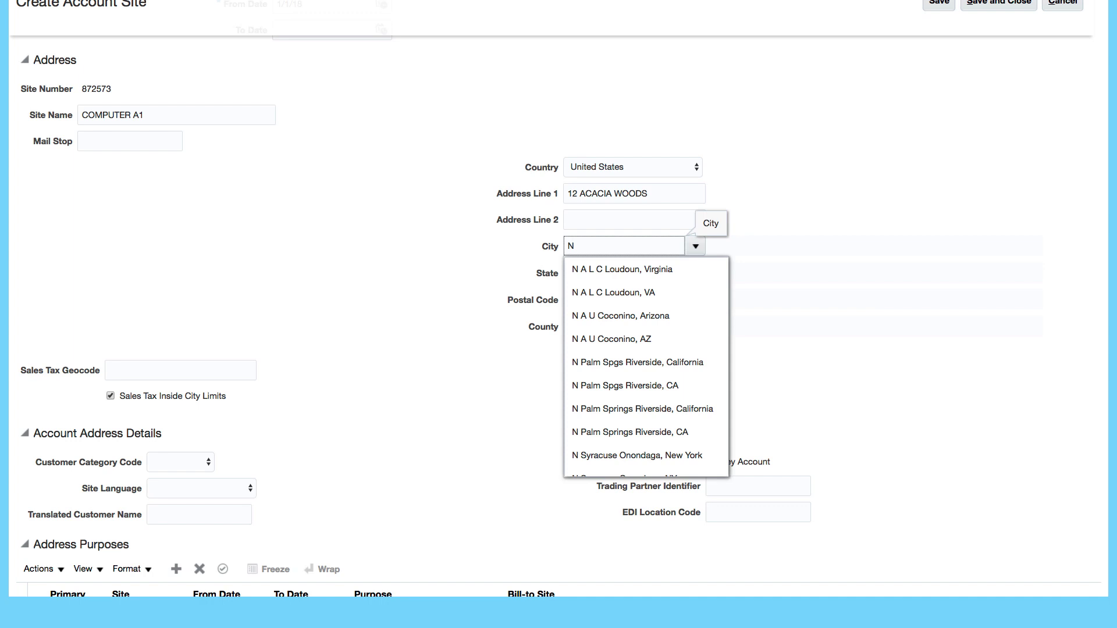
{"action": "type", "text": "EW Y"}
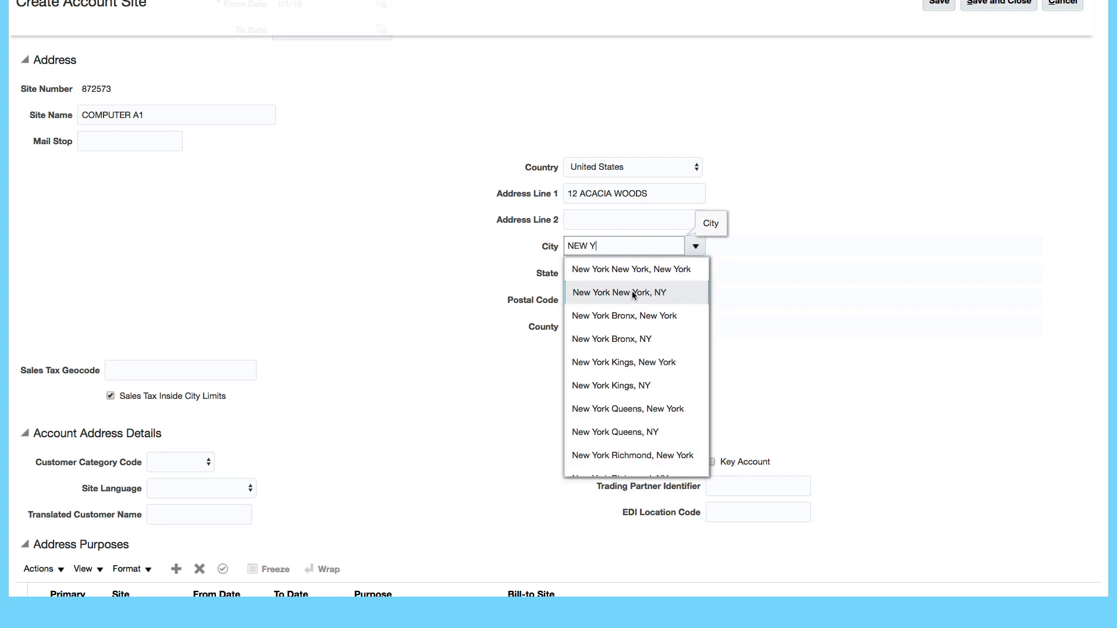
{"action": "left_click", "coordinate": [632, 293]}
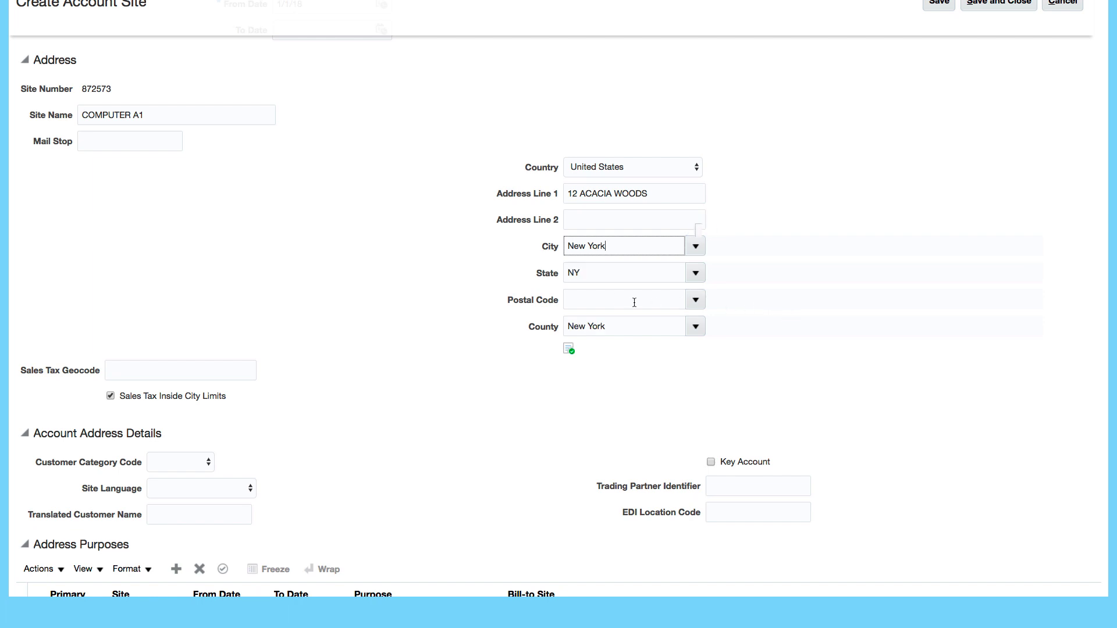
{"action": "left_click", "coordinate": [634, 302]}
{"action": "type", "text": "1"}
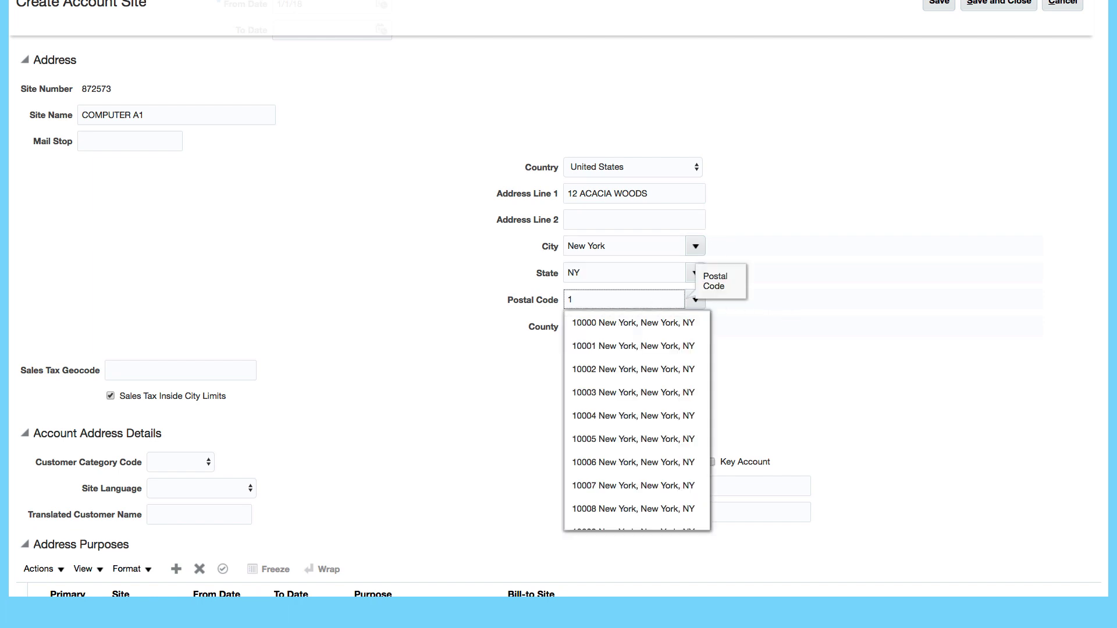
{"action": "type", "text": "00"}
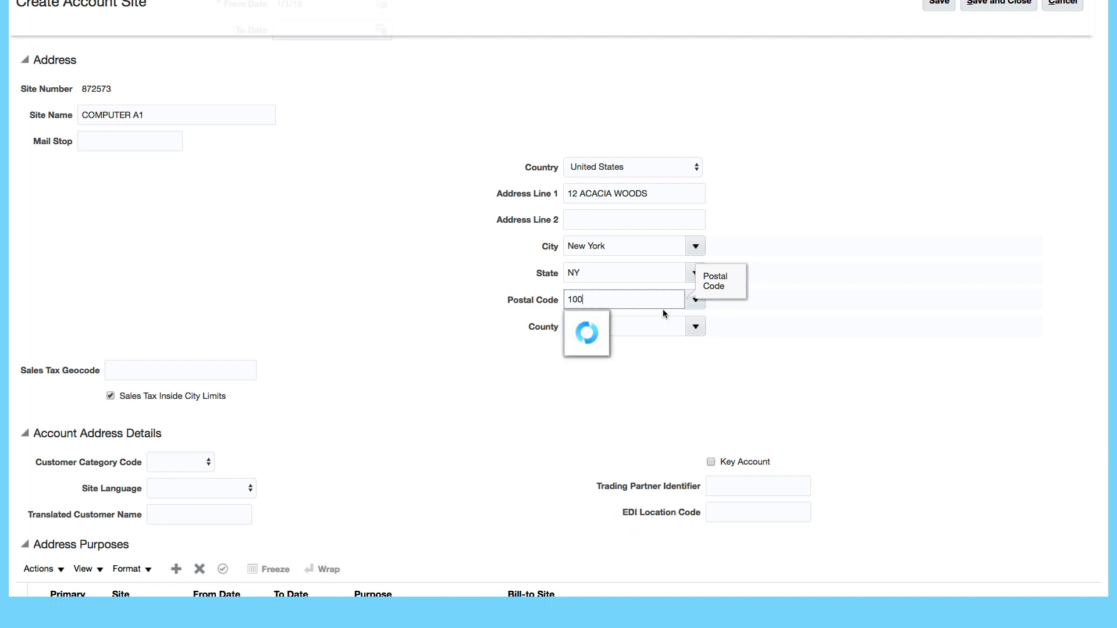
{"action": "left_click", "coordinate": [605, 371]}
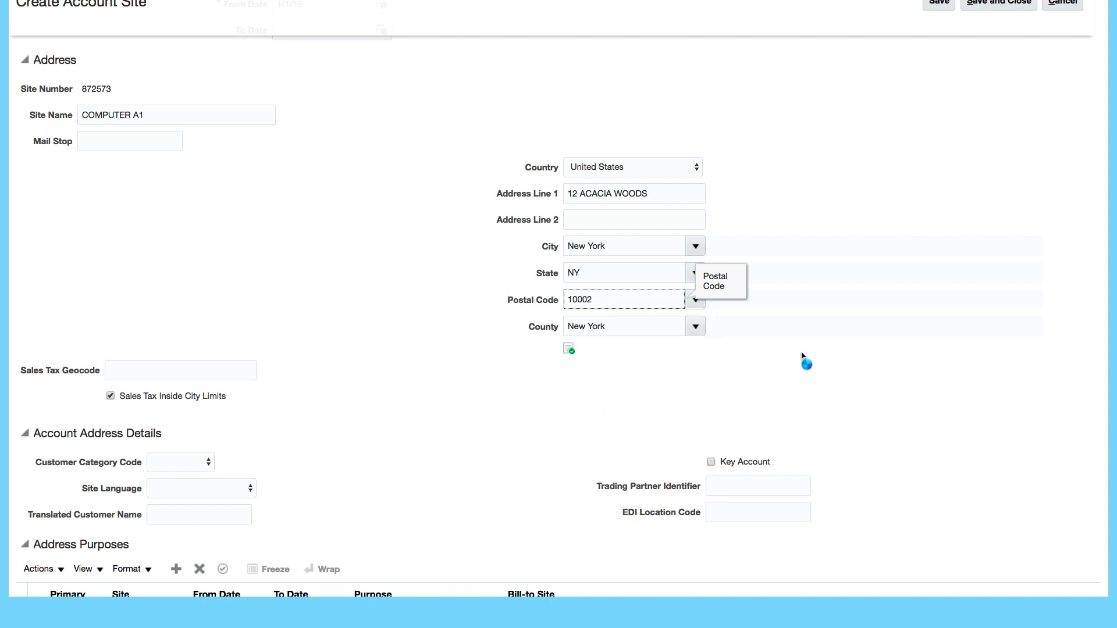
{"action": "scroll", "coordinate": [378, 407], "scroll_direction": "down", "scroll_amount": 2}
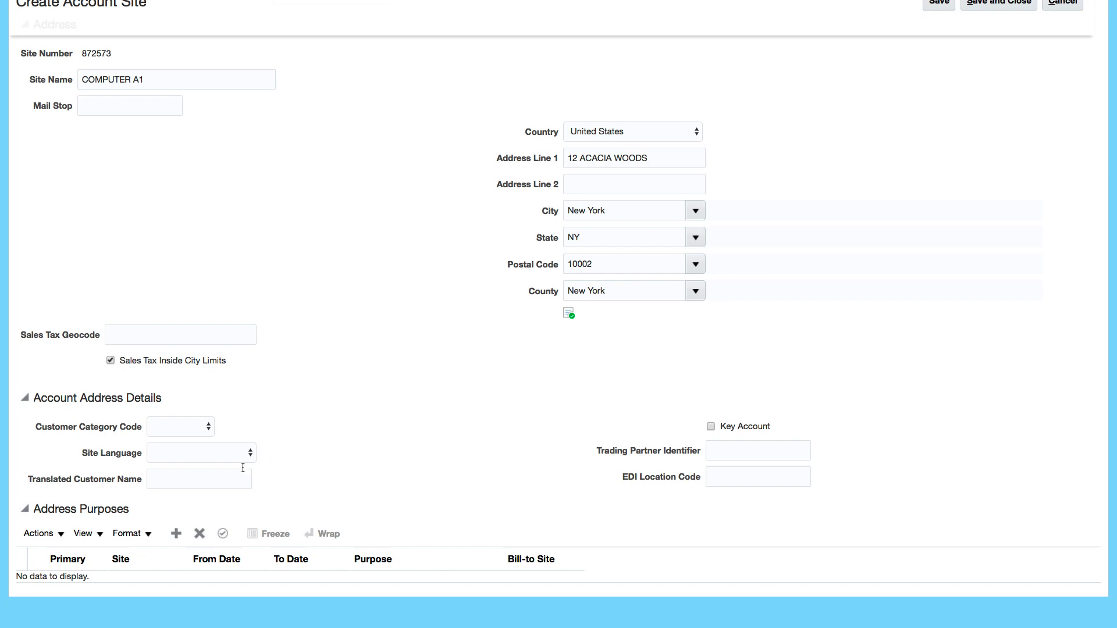
Add an address purpose row set to Bill to with From Date 1/1/18
{"action": "left_click", "coordinate": [176, 534]}
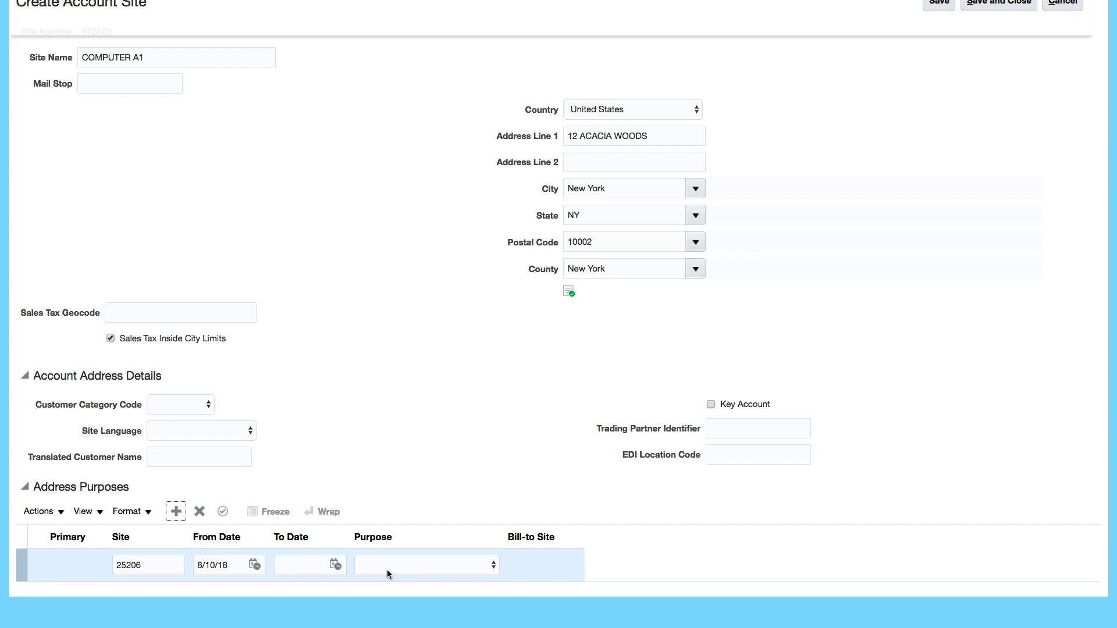
{"action": "left_click", "coordinate": [388, 573]}
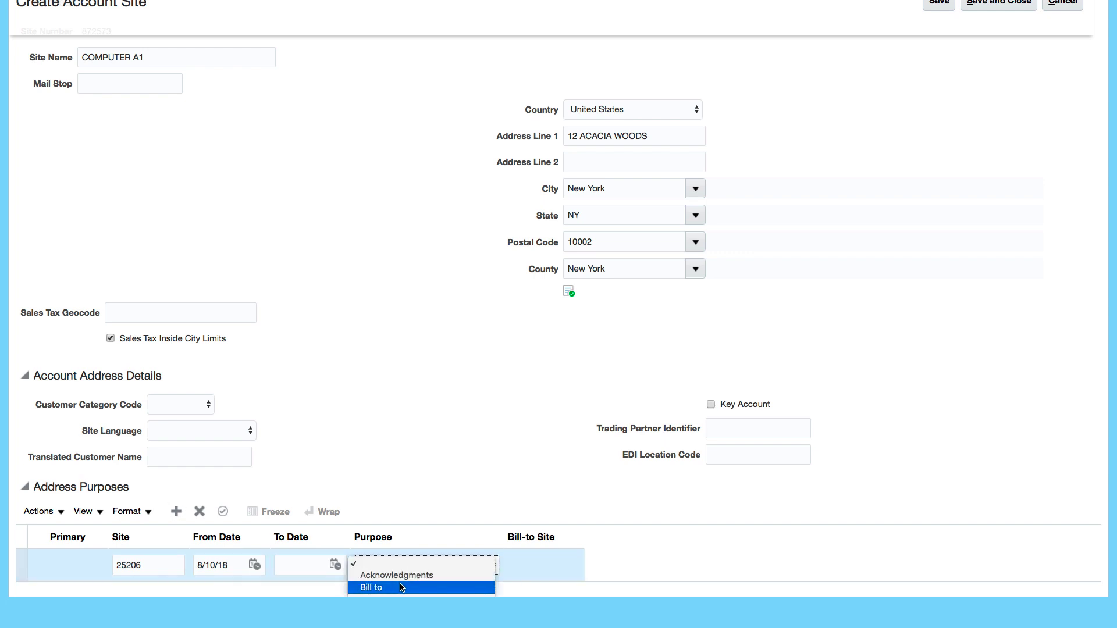
{"action": "left_click", "coordinate": [401, 587]}
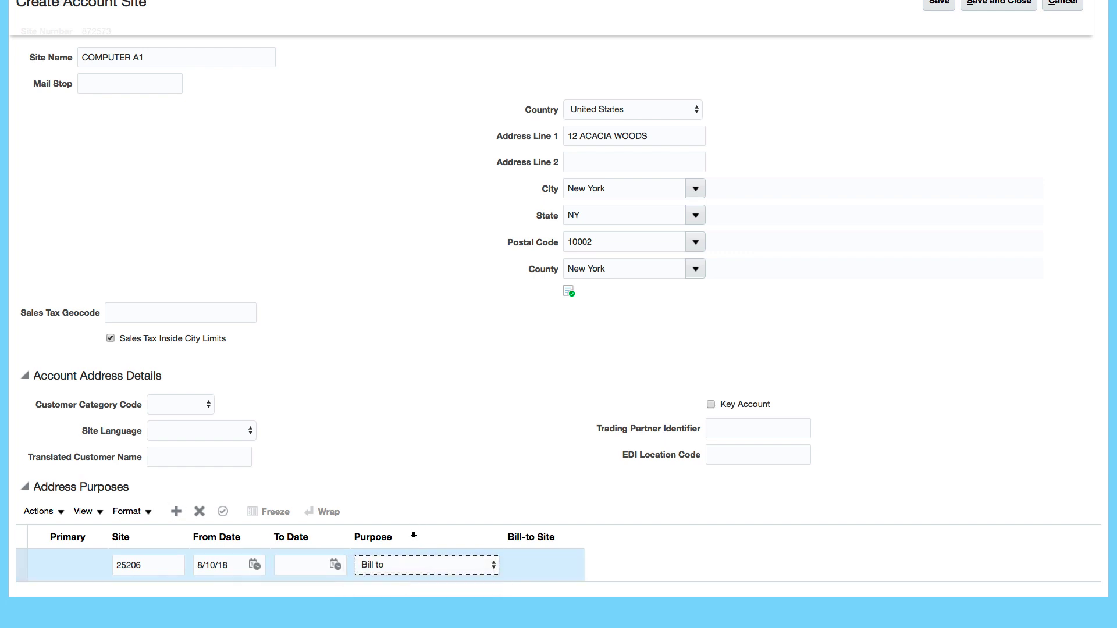
{"action": "left_click", "coordinate": [416, 564]}
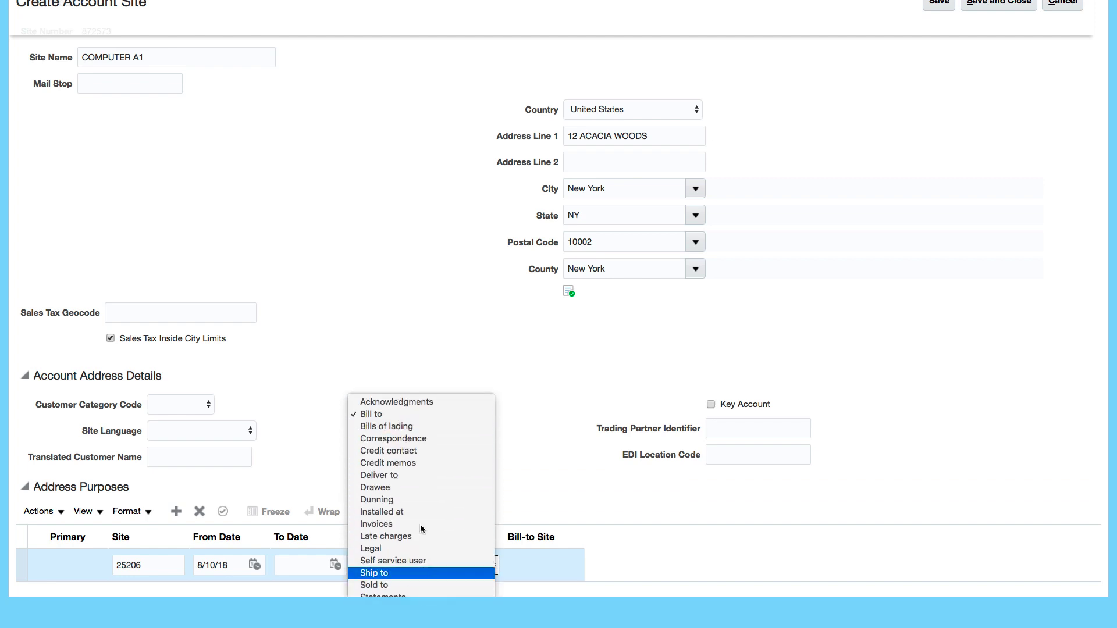
{"action": "left_click", "coordinate": [416, 416]}
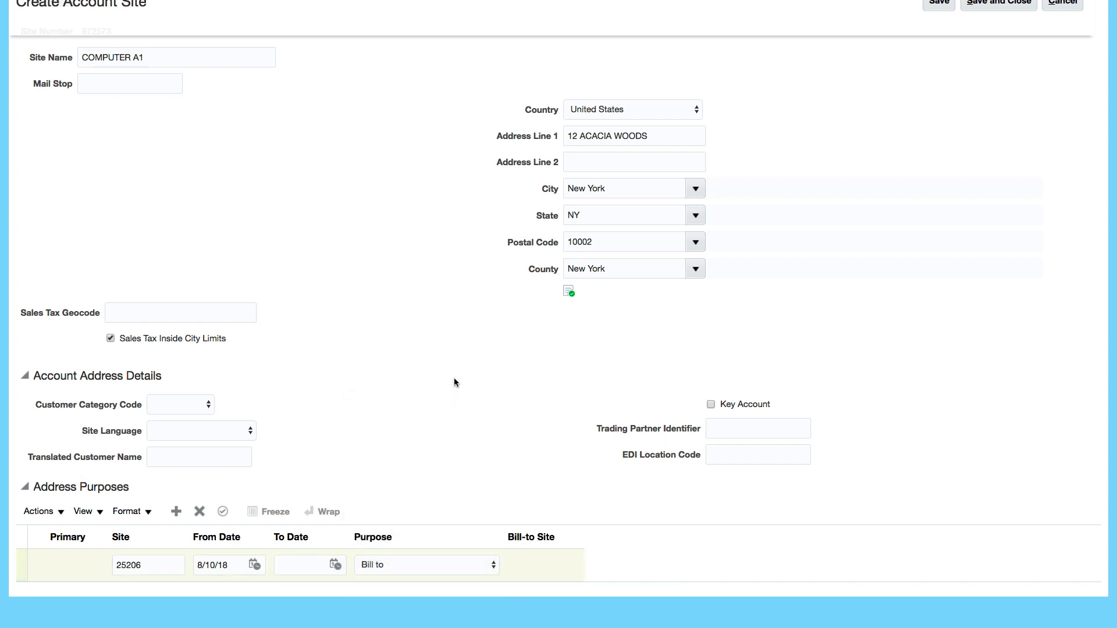
{"action": "left_click_drag", "start_coordinate": [232, 564], "coordinate": [164, 561]}
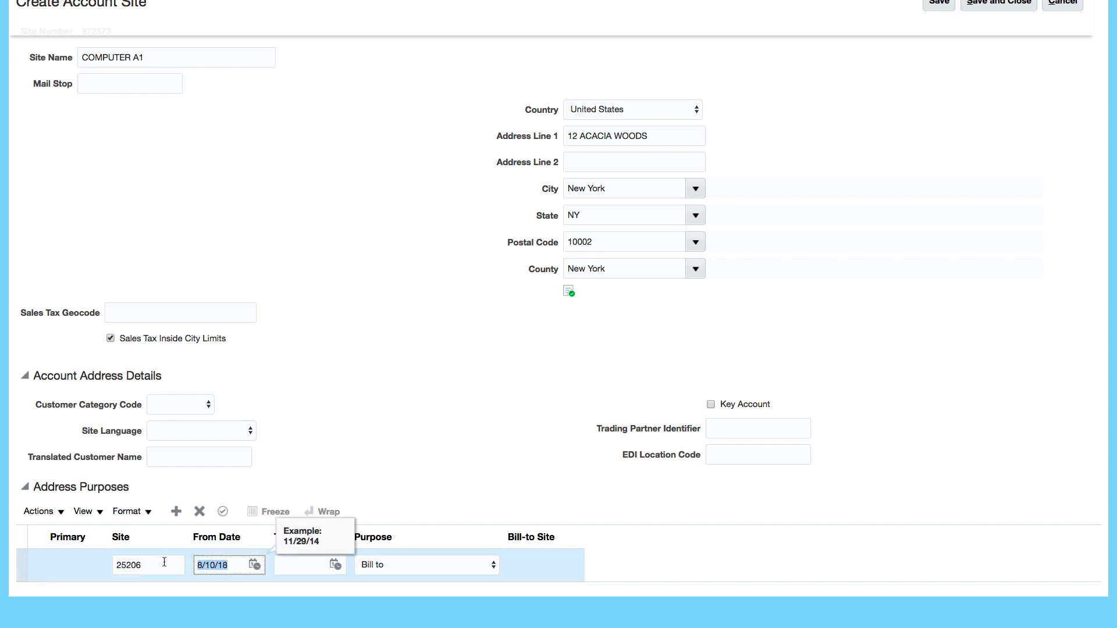
{"action": "type", "text": "1/"}
{"action": "type", "text": "1"}
{"action": "type", "text": "8"}
{"action": "left_click", "coordinate": [357, 444]}
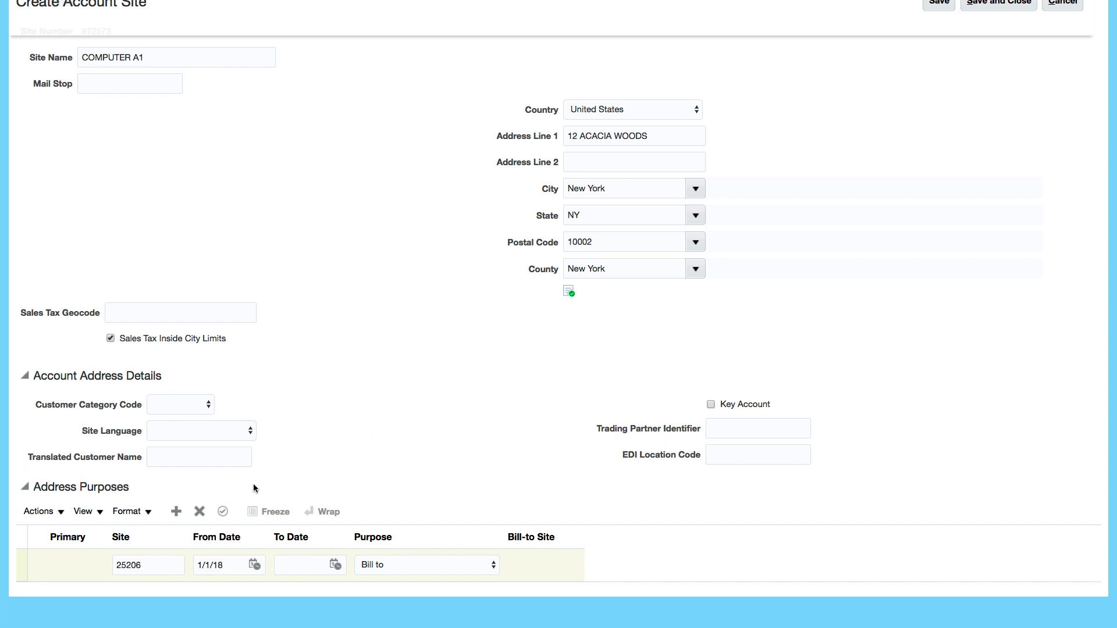
Add a Ship to purpose row with Bill-to Site 12 ACACIA WOODS
{"action": "left_click", "coordinate": [177, 515]}
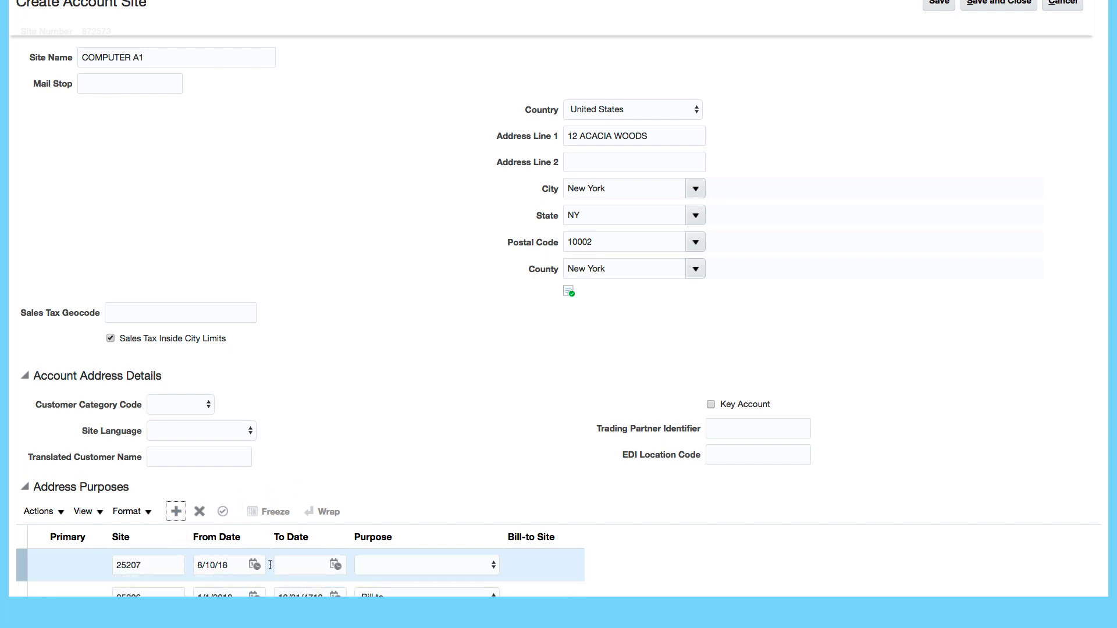
{"action": "left_click", "coordinate": [493, 567]}
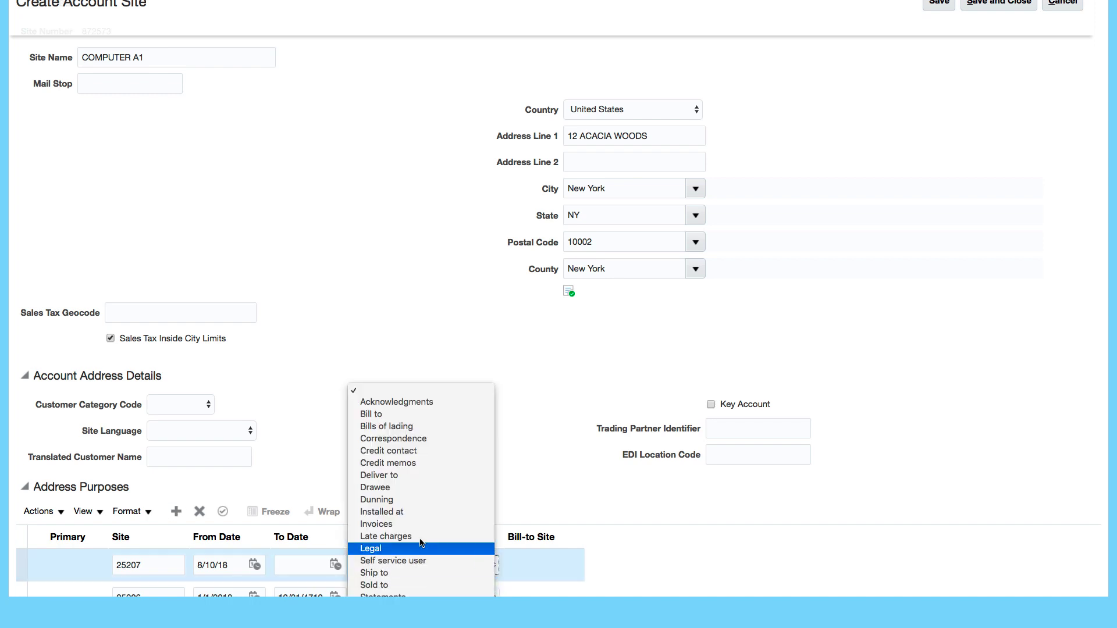
{"action": "left_click", "coordinate": [405, 573]}
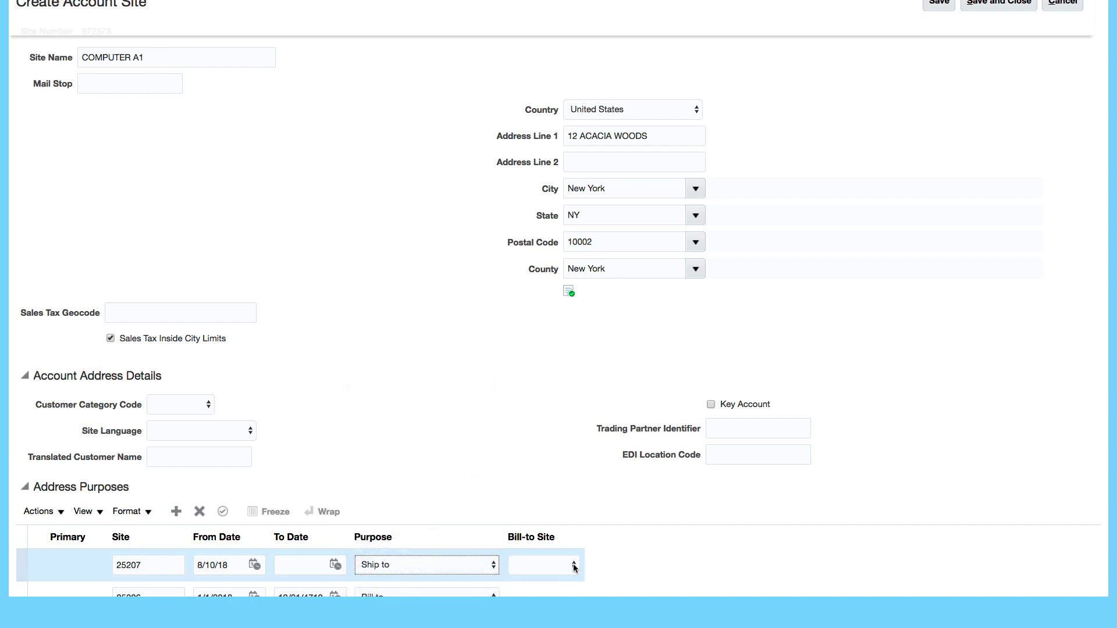
{"action": "left_click", "coordinate": [574, 567]}
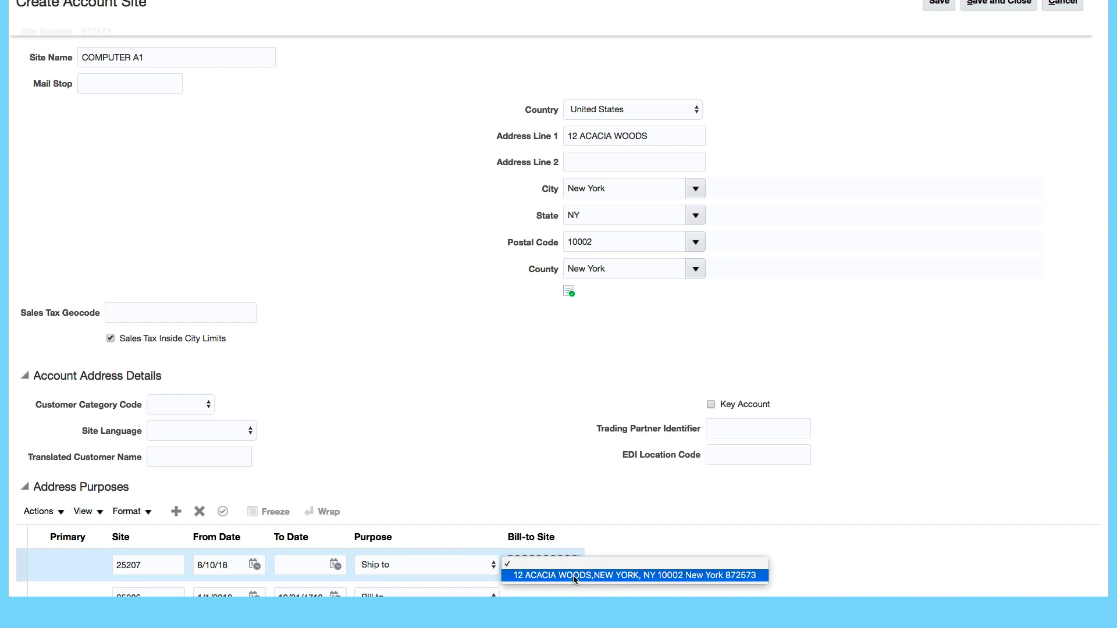
{"action": "left_click", "coordinate": [573, 575]}
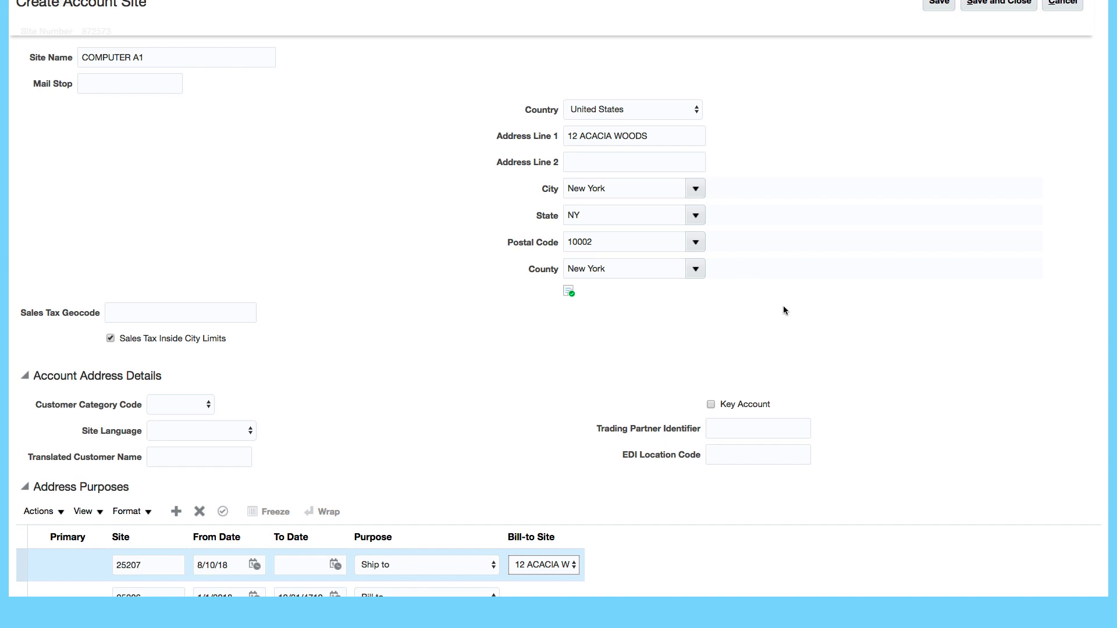
Save and close the site, check it in Manage Customers, then return to Billing
{"action": "left_click", "coordinate": [991, 10]}
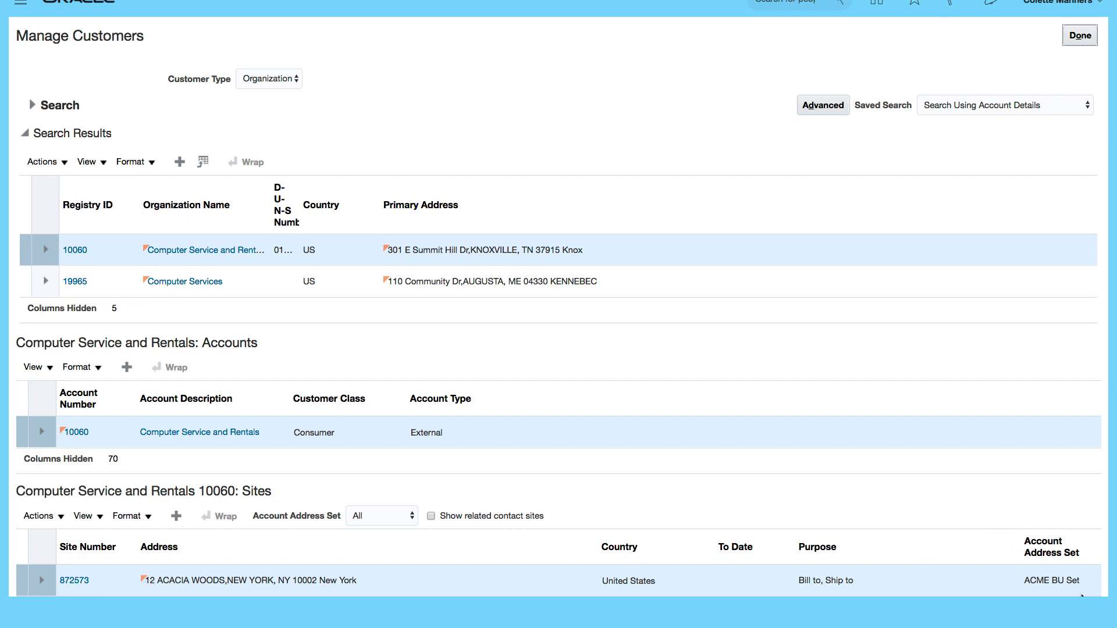
{"action": "scroll", "coordinate": [1032, 511], "scroll_direction": "down", "scroll_amount": 1}
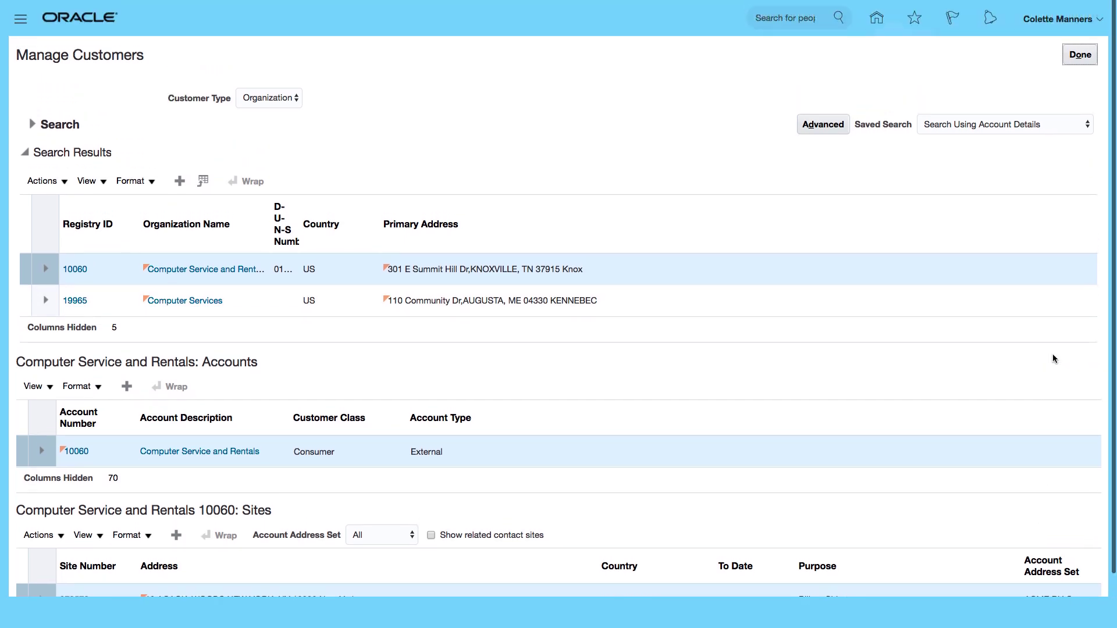
{"action": "scroll", "coordinate": [1059, 323], "scroll_direction": "up", "scroll_amount": 1}
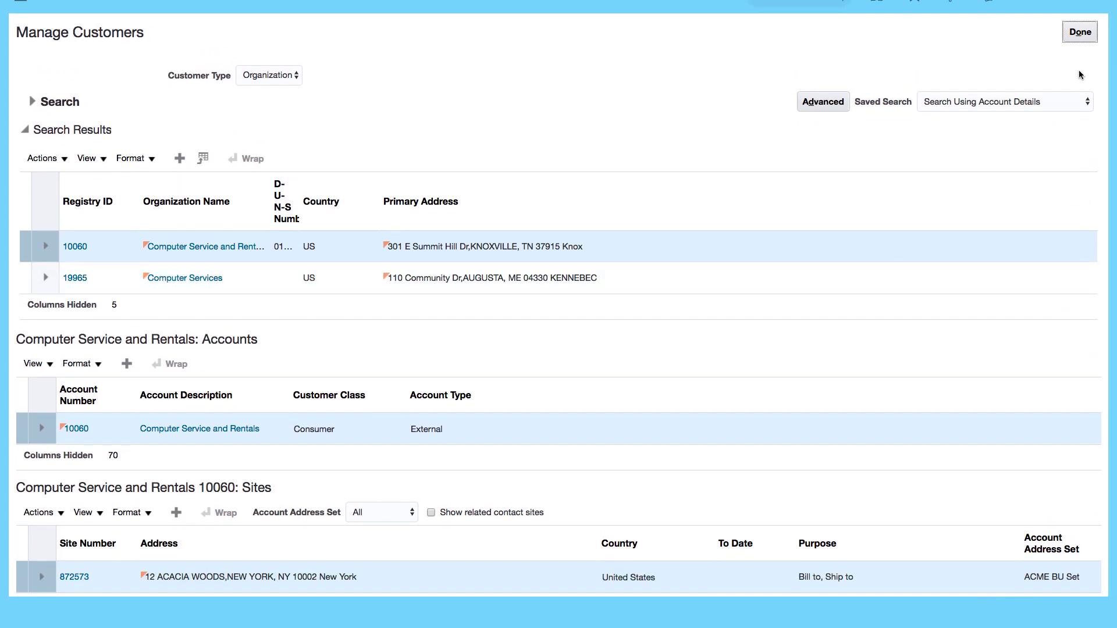
{"action": "left_click", "coordinate": [1078, 40]}
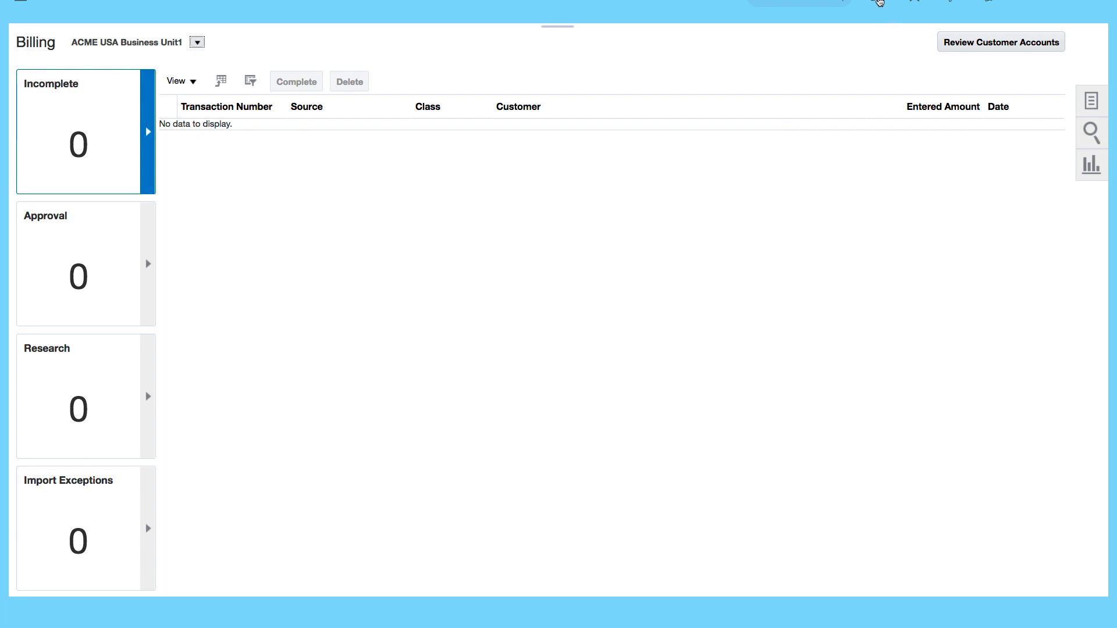
{"action": "left_click", "coordinate": [876, 2]}
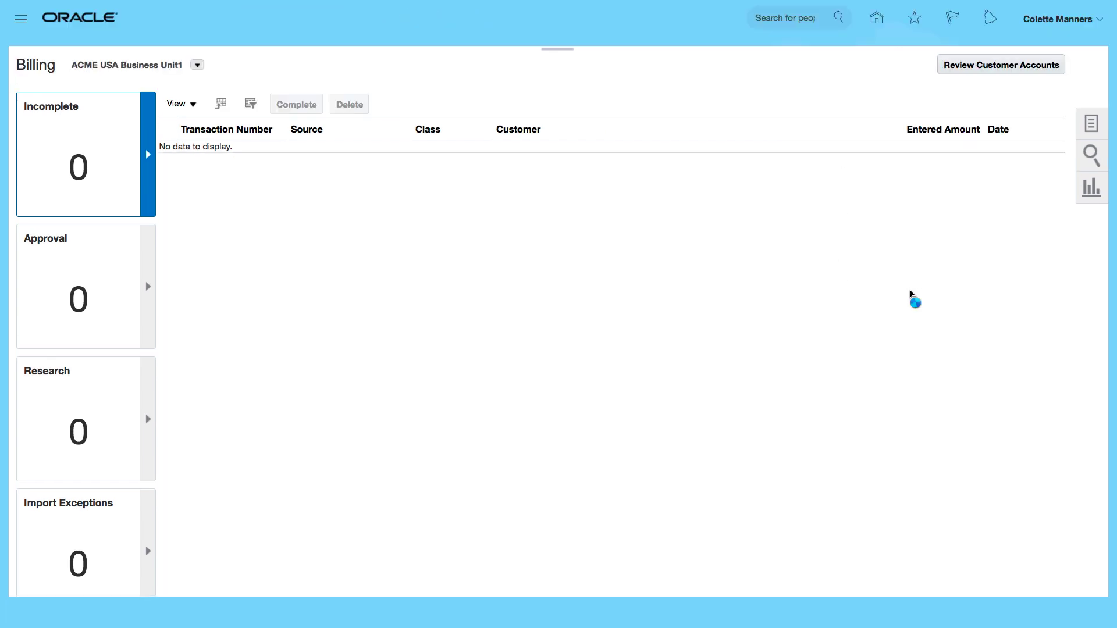